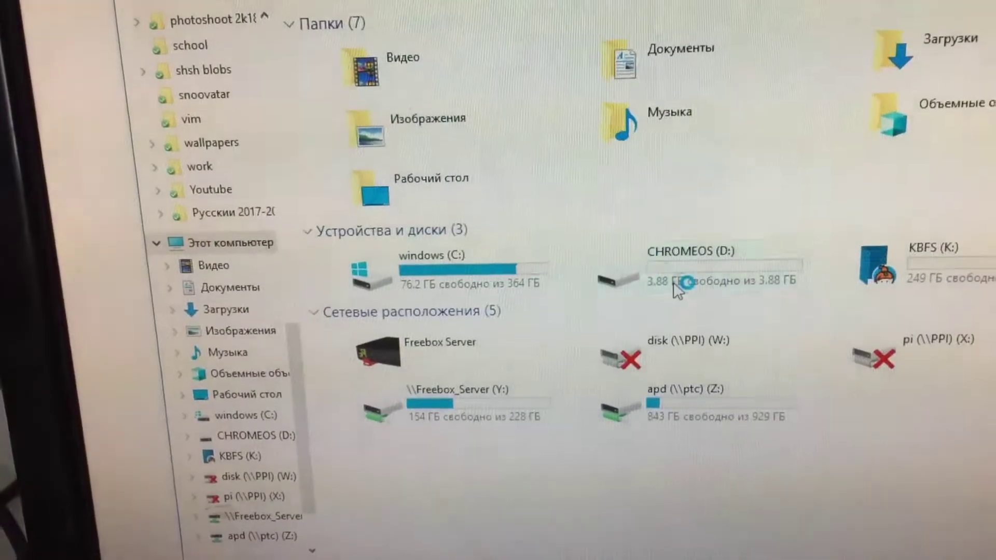
Open the Properties of the CHROMEOS (D:) drive in This PC to see its 3.88 GB size.
right_click(622, 257)
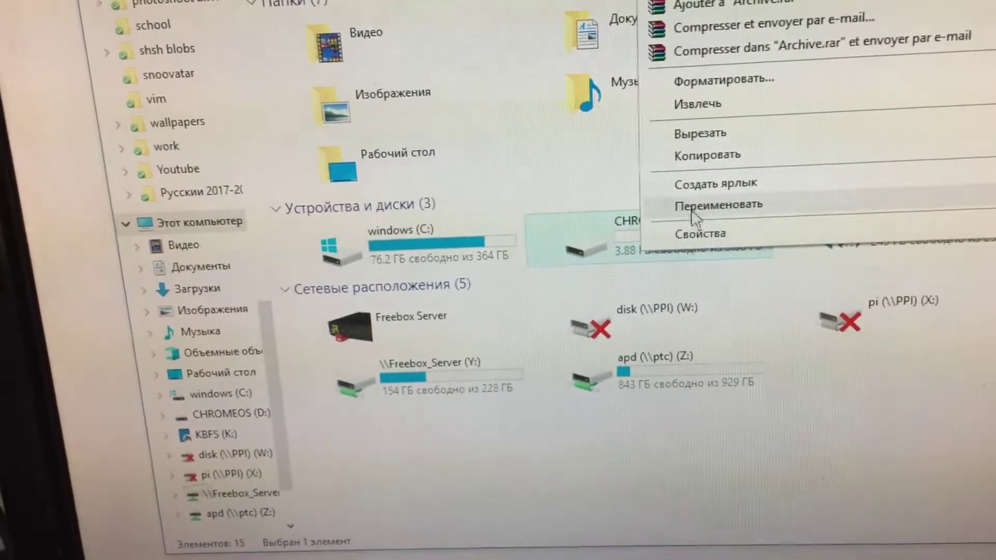
click(698, 225)
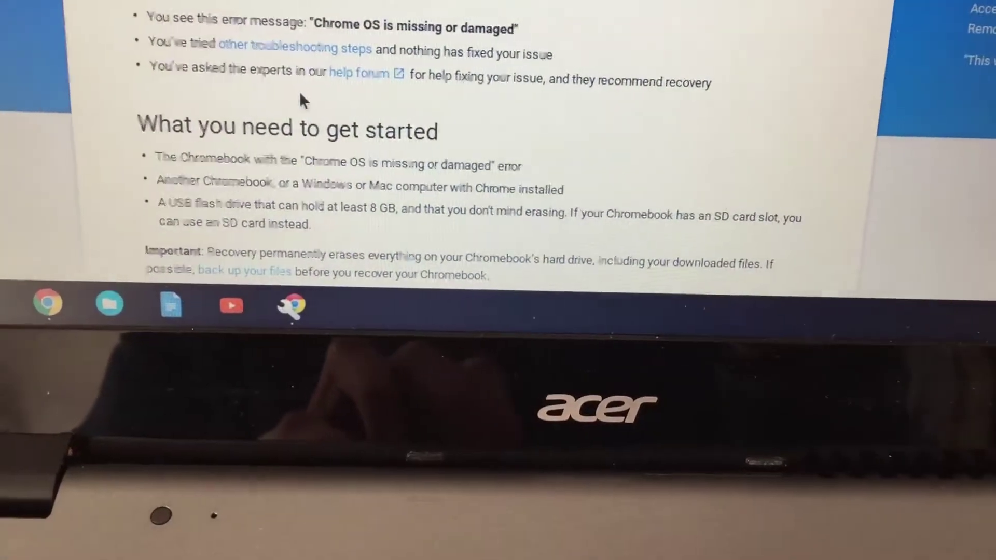
scroll(265, 132, down, 4)
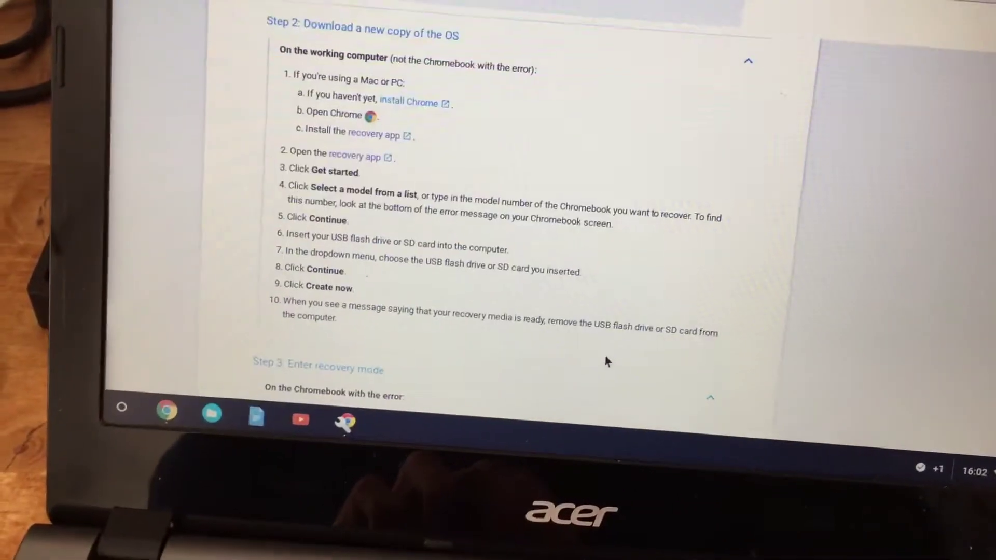
scroll(606, 363, down, 2)
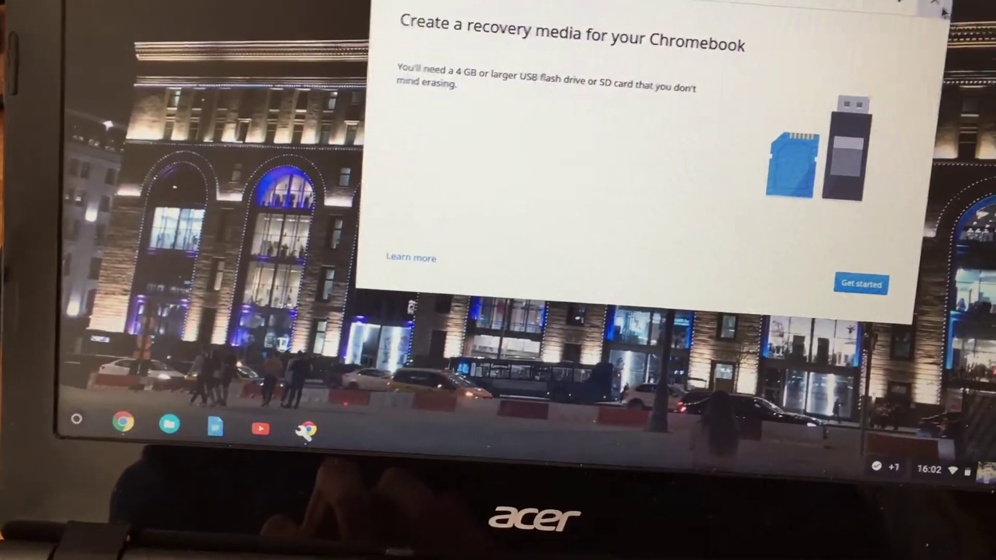
Close the Recovery window and relaunch the Chromebook Recovery app from the launcher.
click(940, 8)
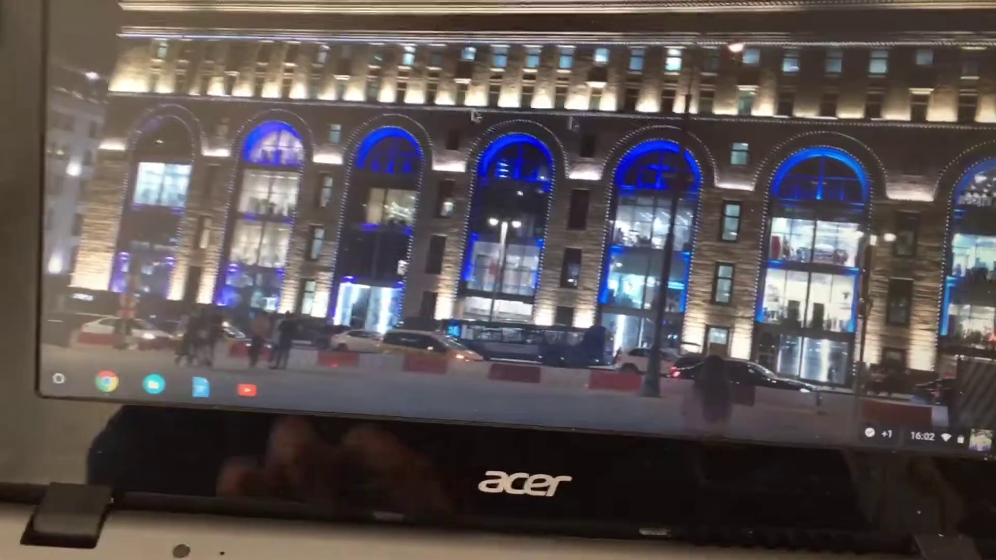
key(super)
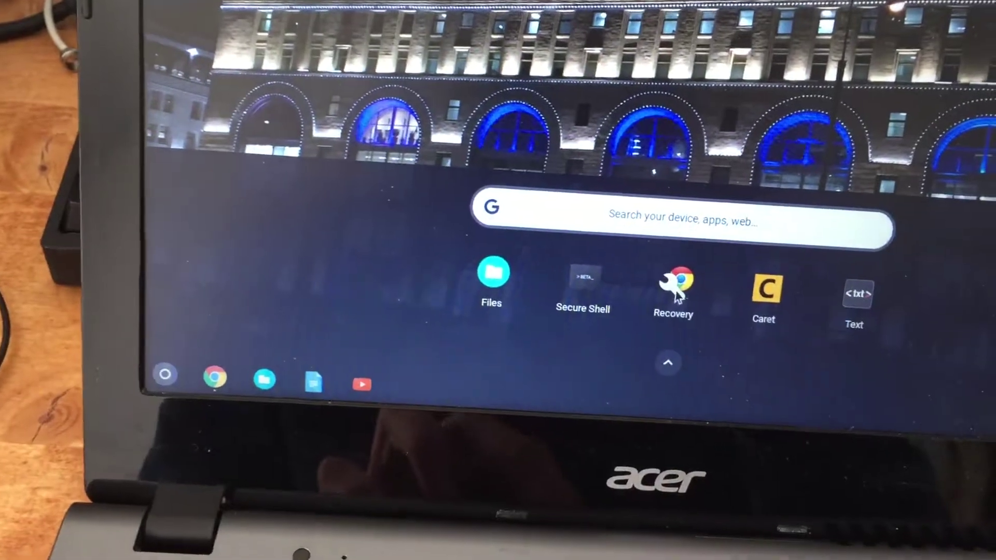
click(678, 292)
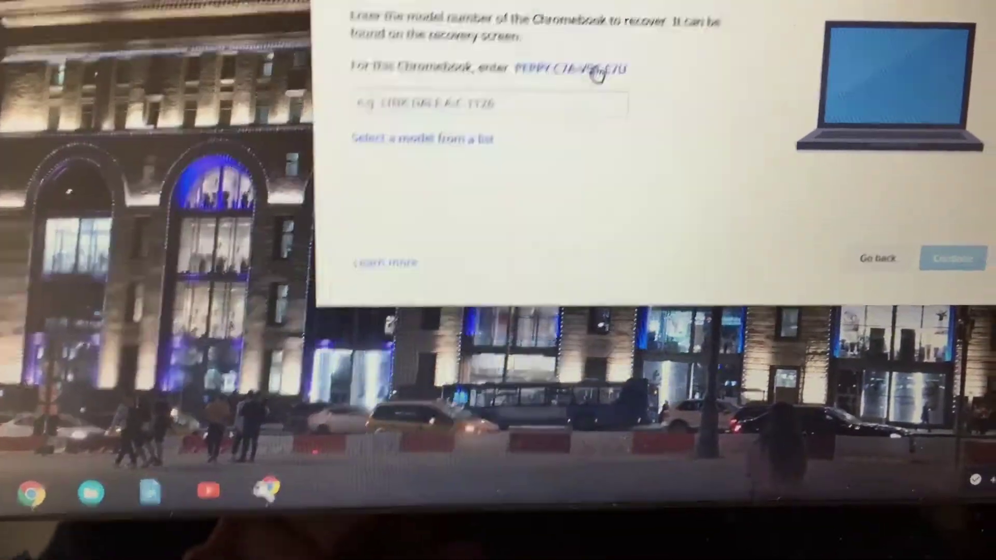
Identify the Chromebook as model PEPPY C7A-V9C-E7U (Acer C720) and continue.
click(607, 63)
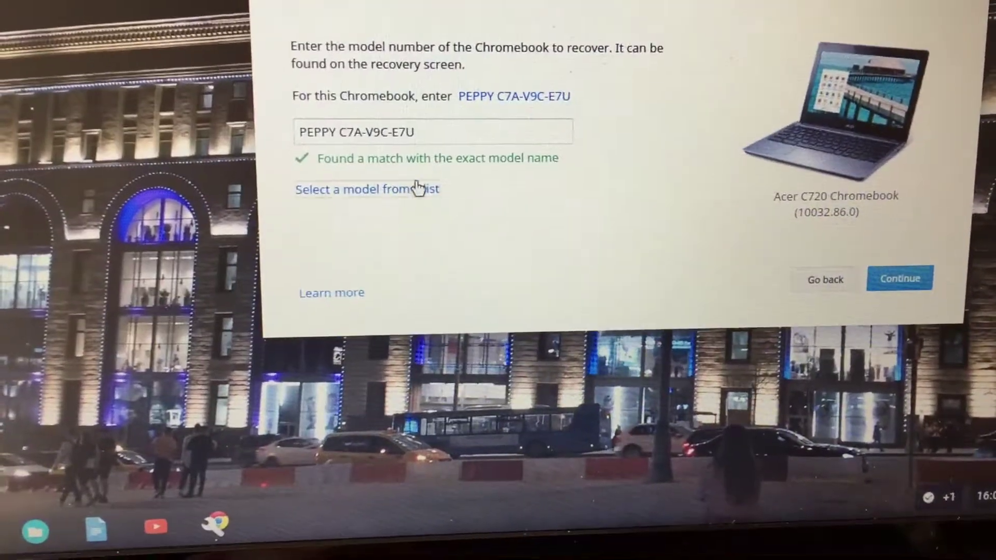
click(419, 187)
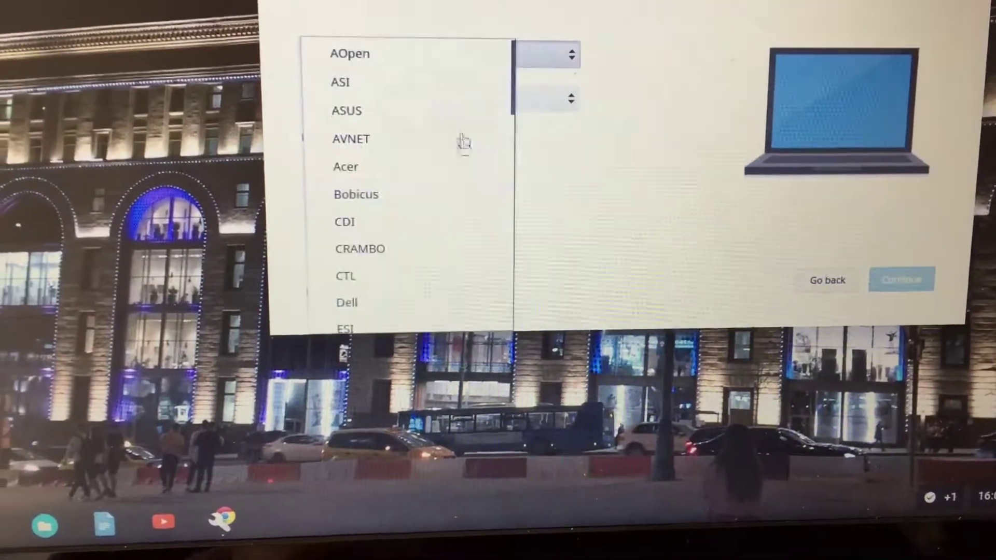
scroll(470, 165, down, 15)
scroll(490, 195, up, 15)
click(311, 123)
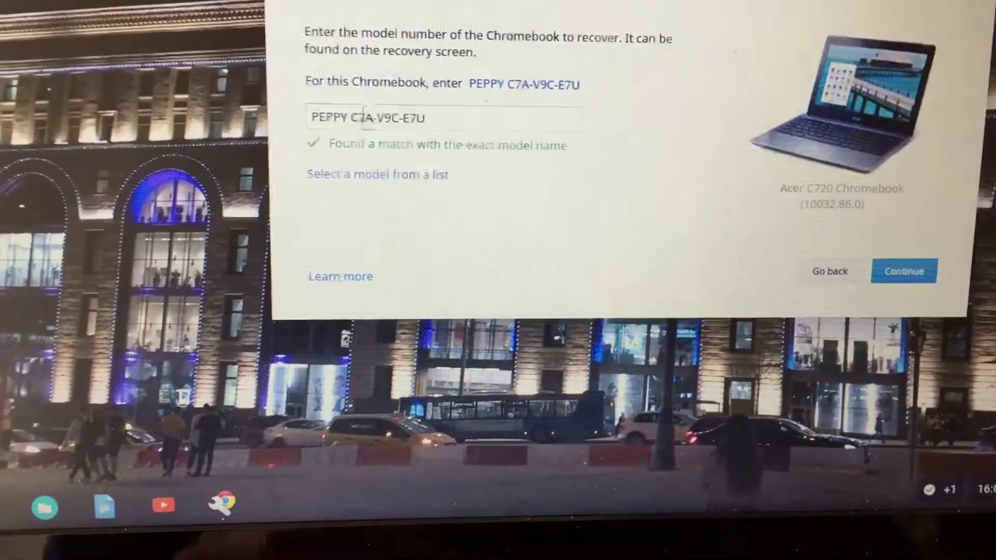
click(520, 89)
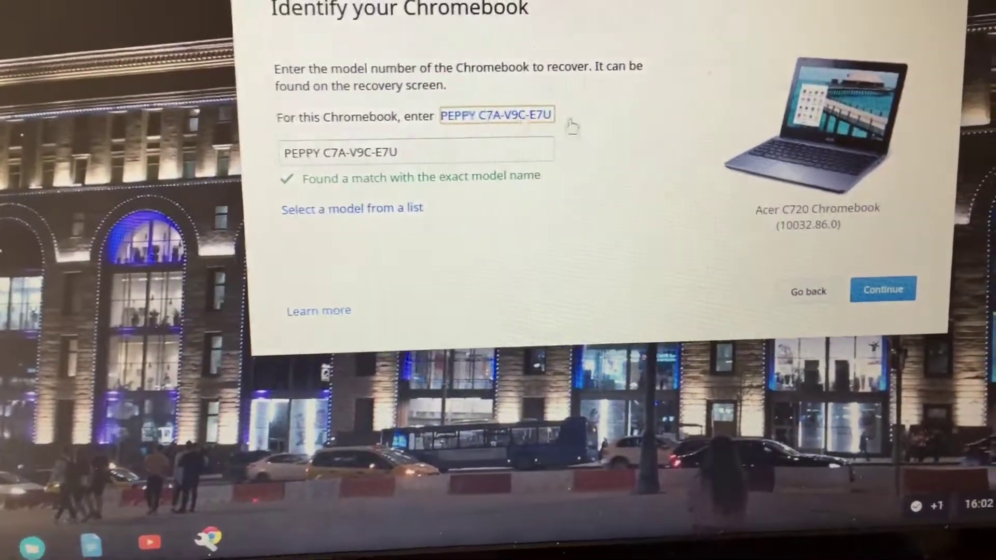
click(873, 281)
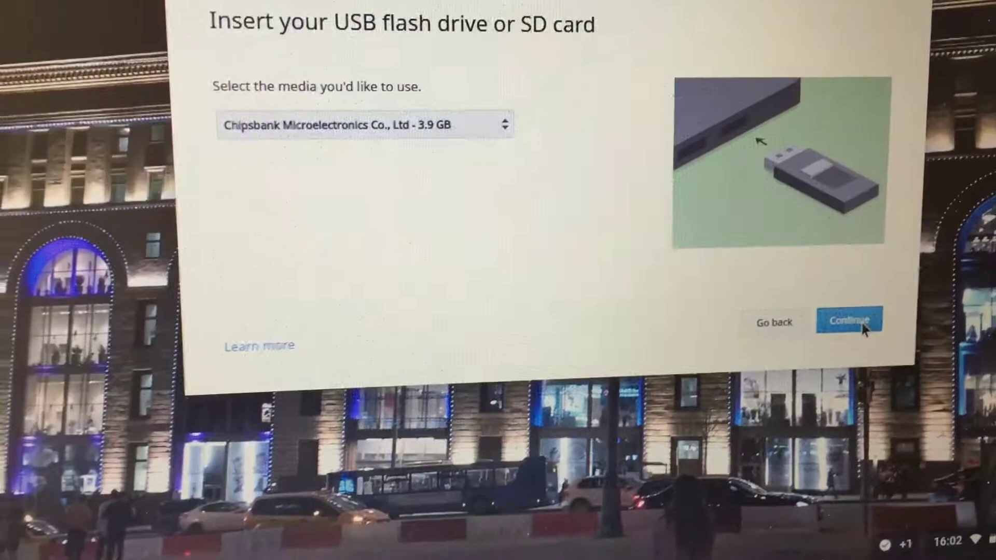
Accept the Chipsbank 3.9 GB drive as the recovery media.
click(894, 274)
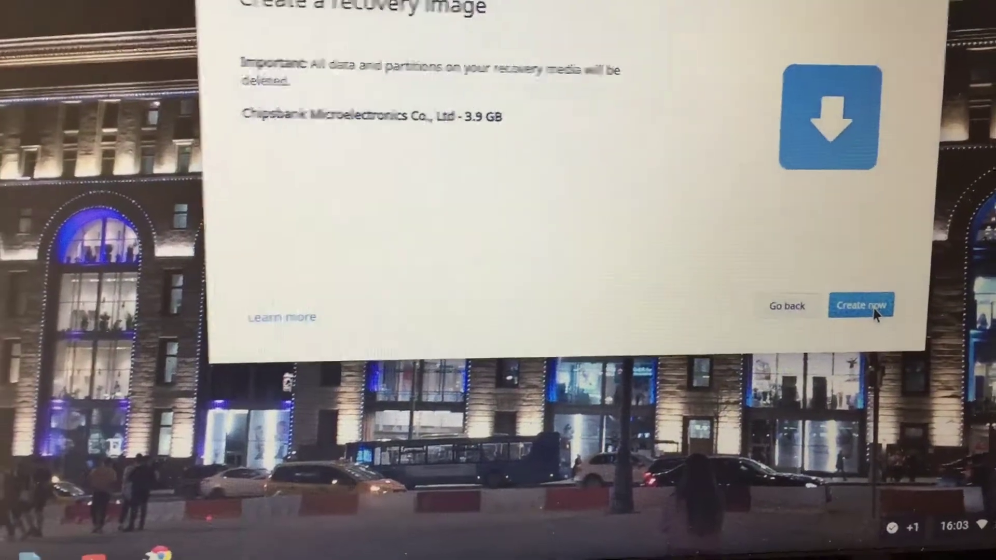